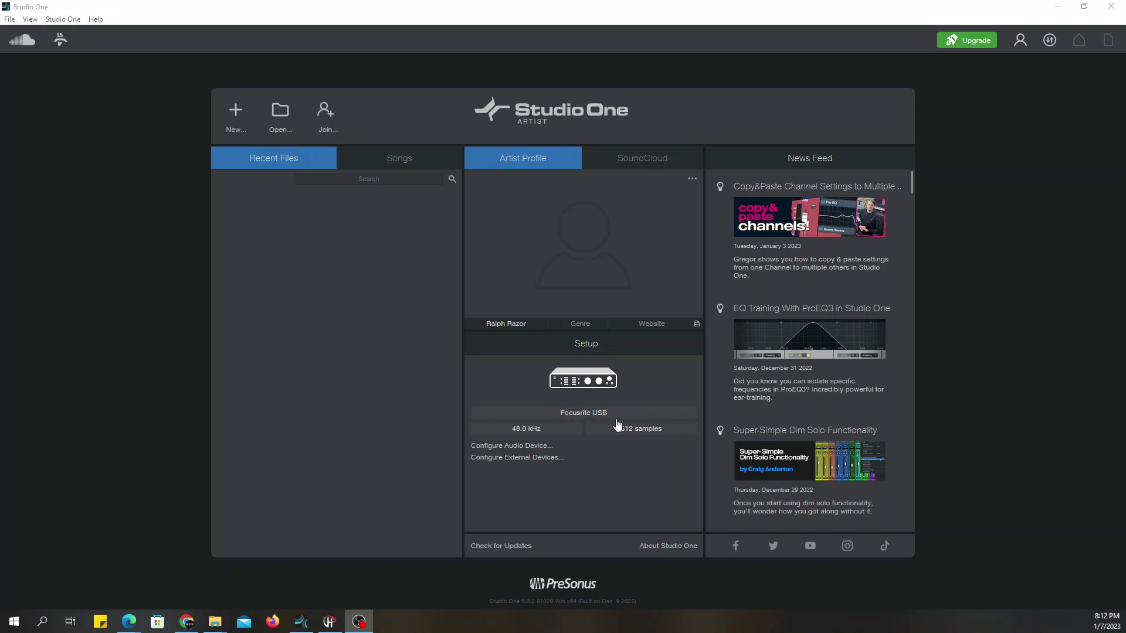
- In the audio device setup, switch the device to FL Studio, then back to Focusrite USB
left_click(586, 414)
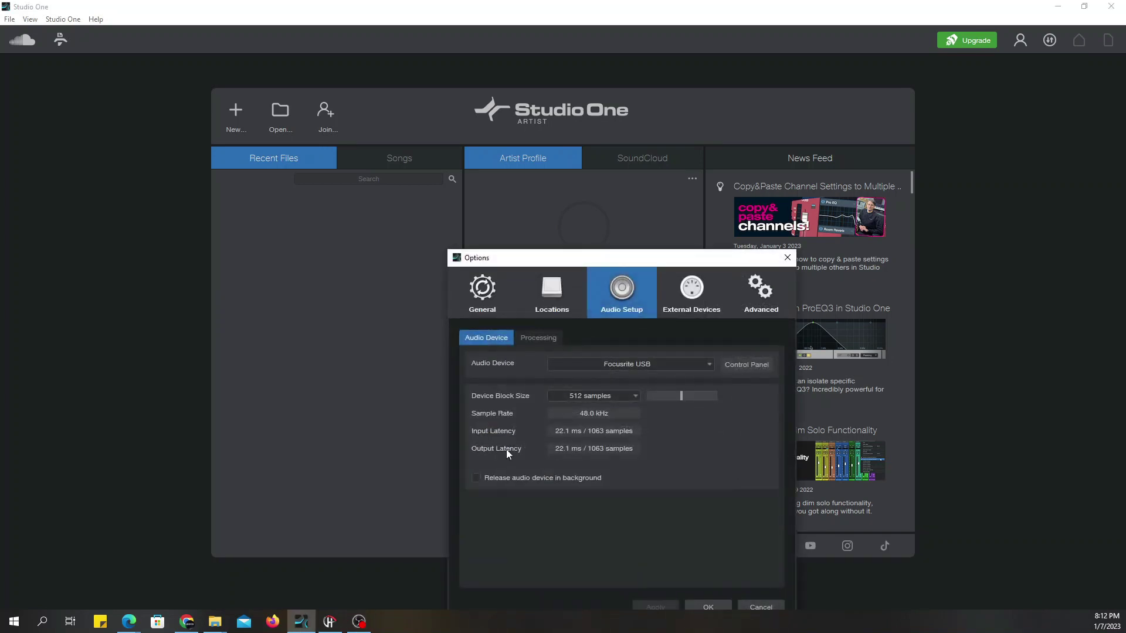
left_click(709, 364)
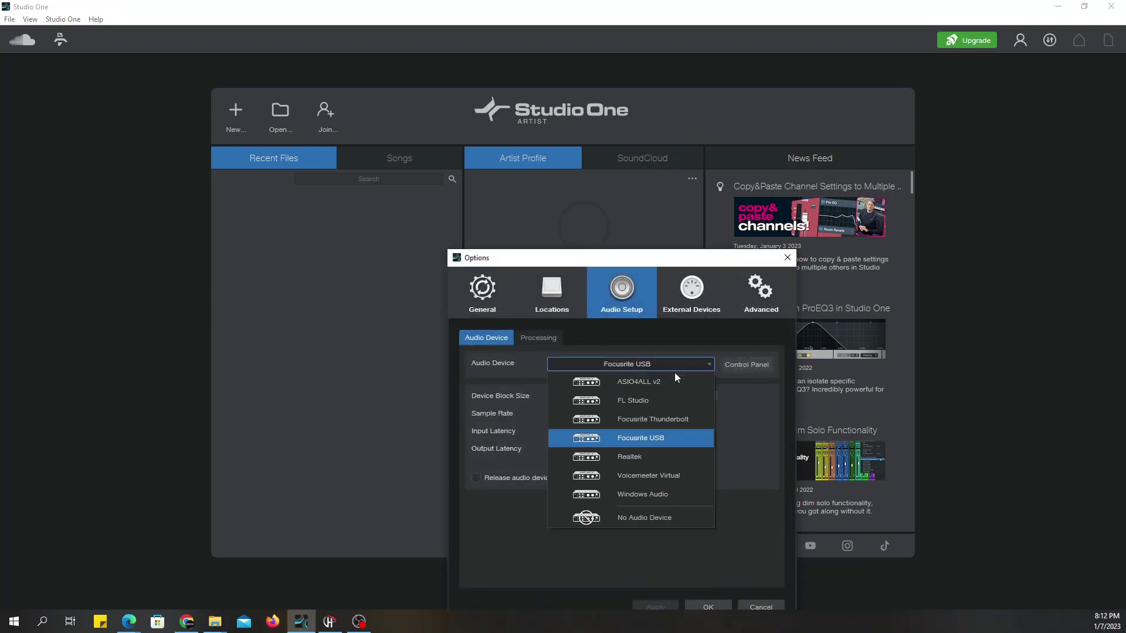
left_click(638, 400)
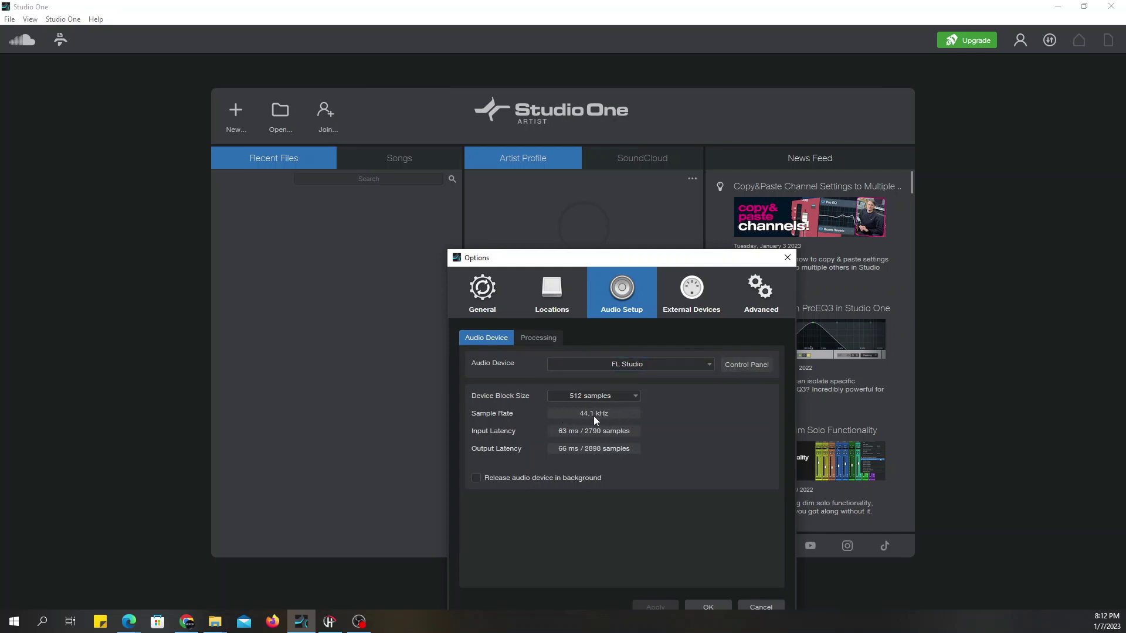
left_click(697, 366)
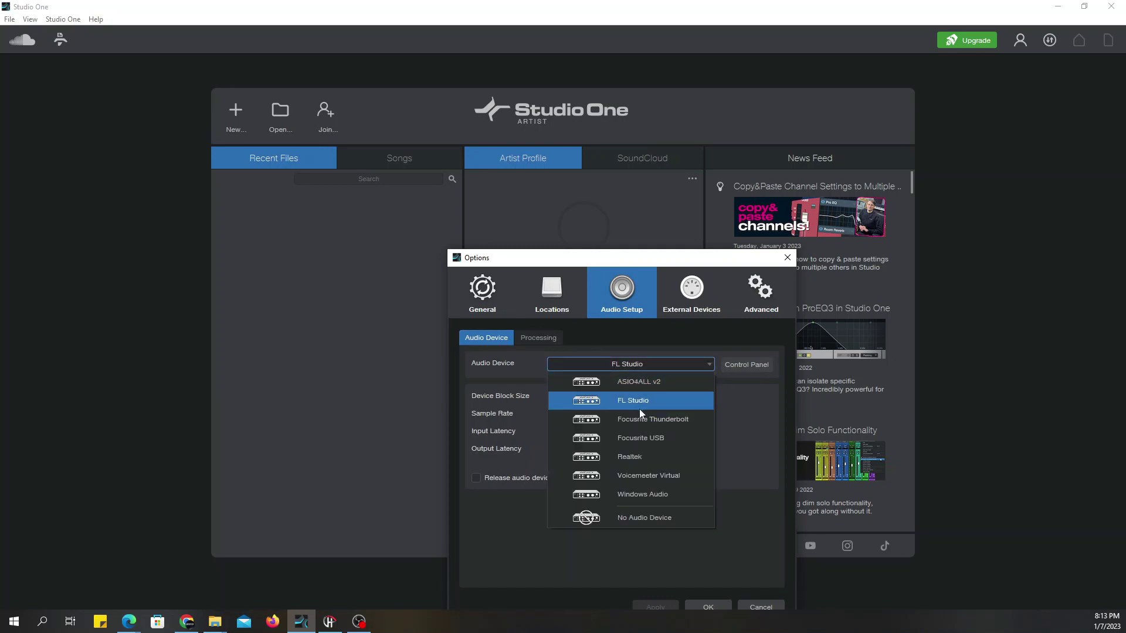
left_click(638, 438)
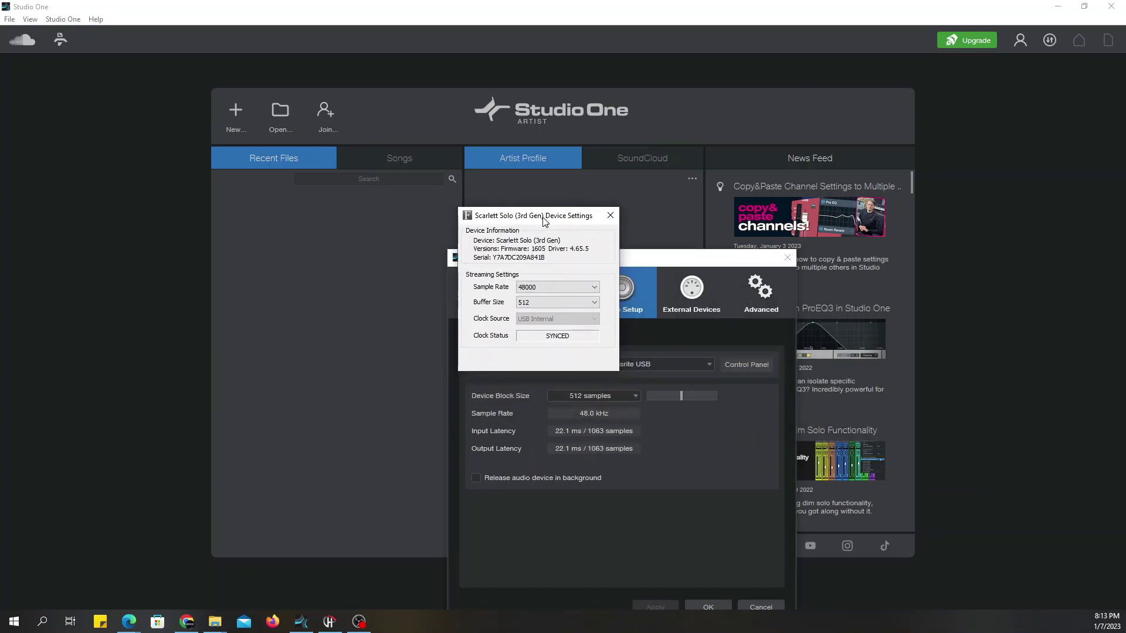
- Keep the 48000 sample rate and close the Scarlett Solo device settings window
left_click(523, 288)
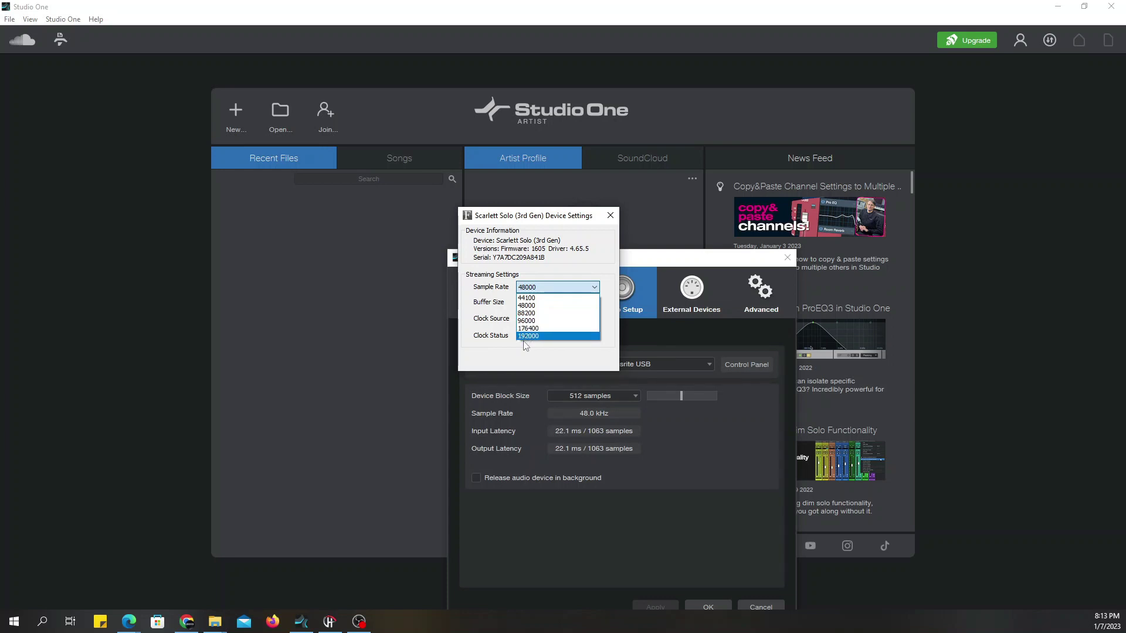
left_click(612, 218)
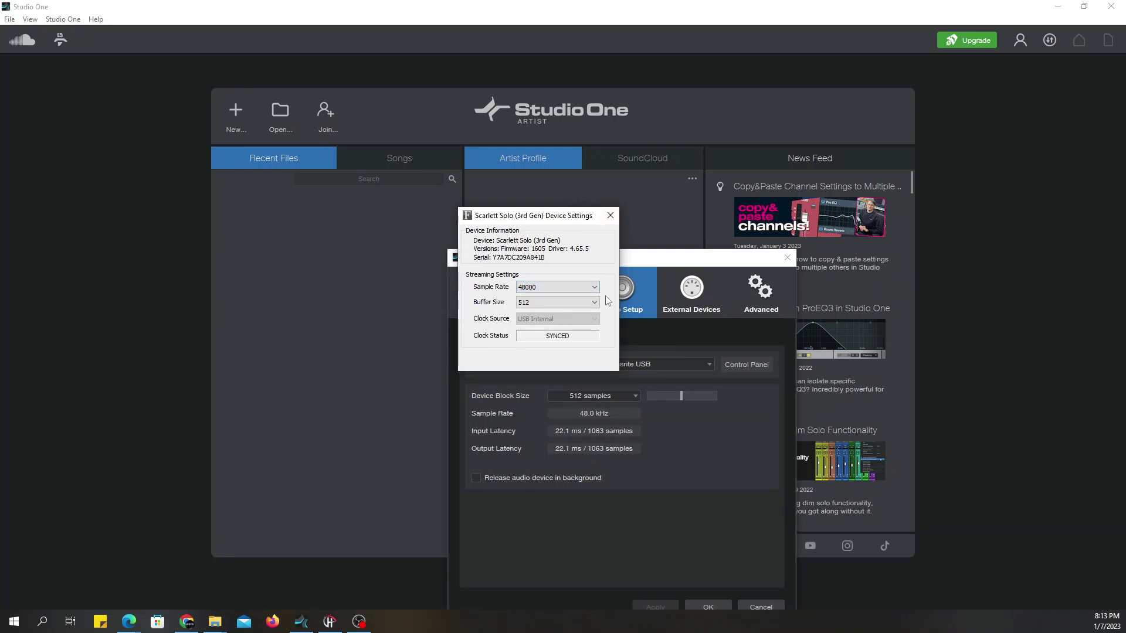
left_click(612, 216)
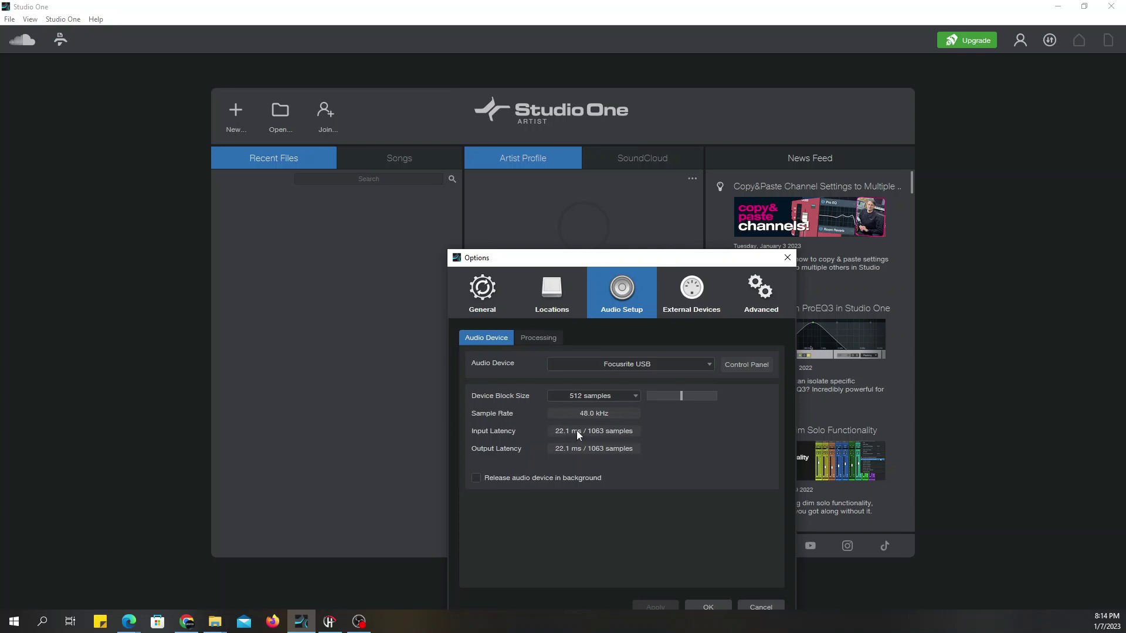
left_click(634, 396)
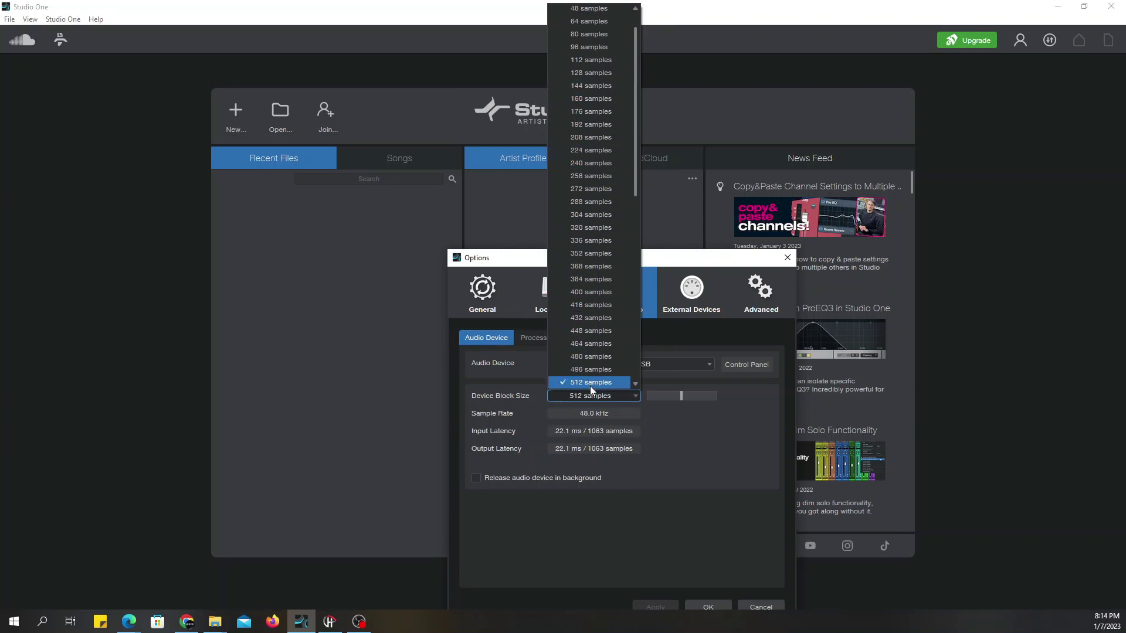
left_click(669, 461)
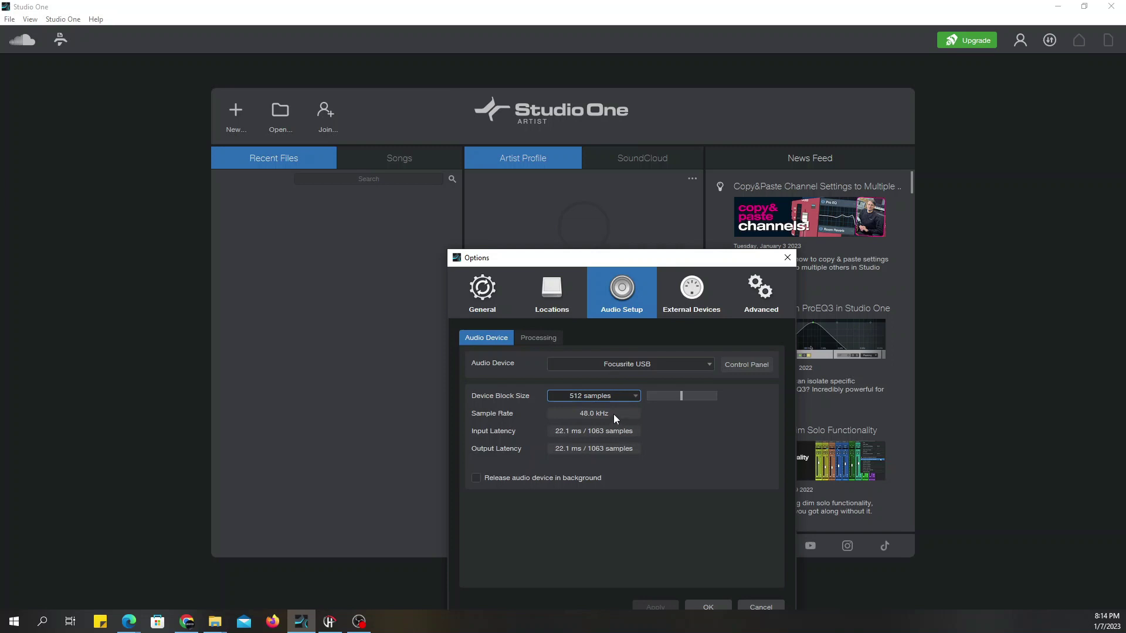
left_click(614, 396)
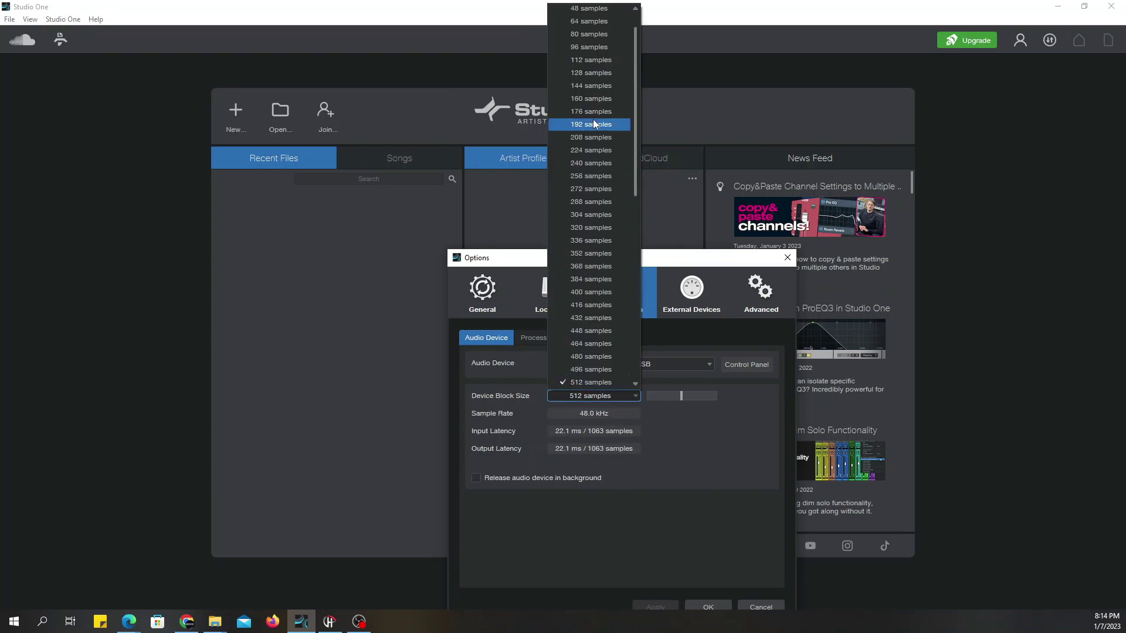
left_click(591, 73)
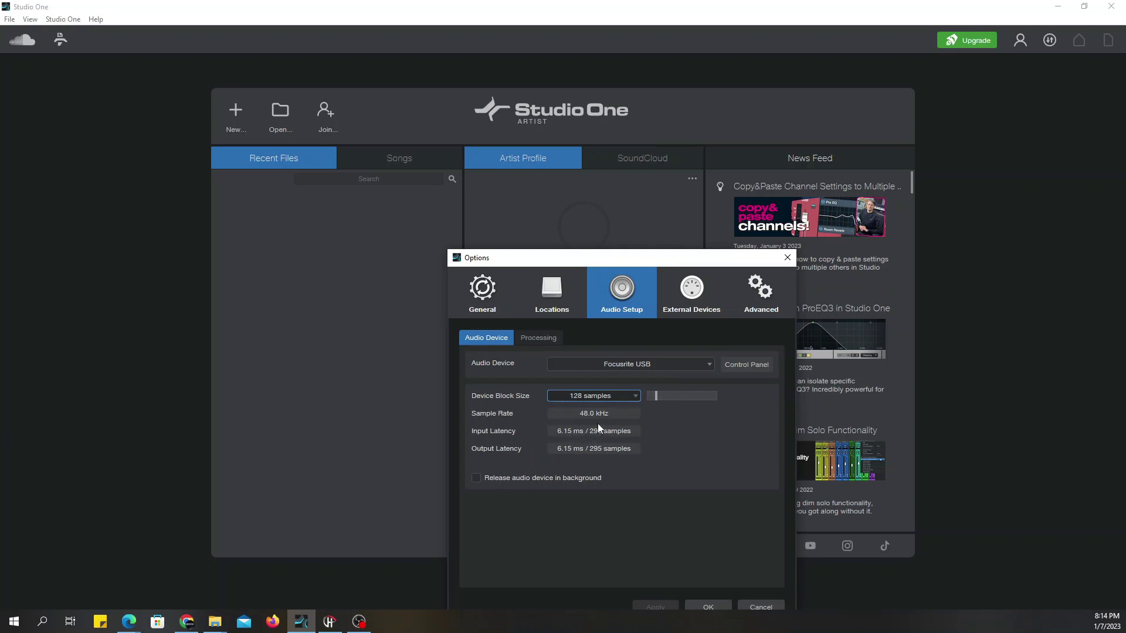
left_click(632, 397)
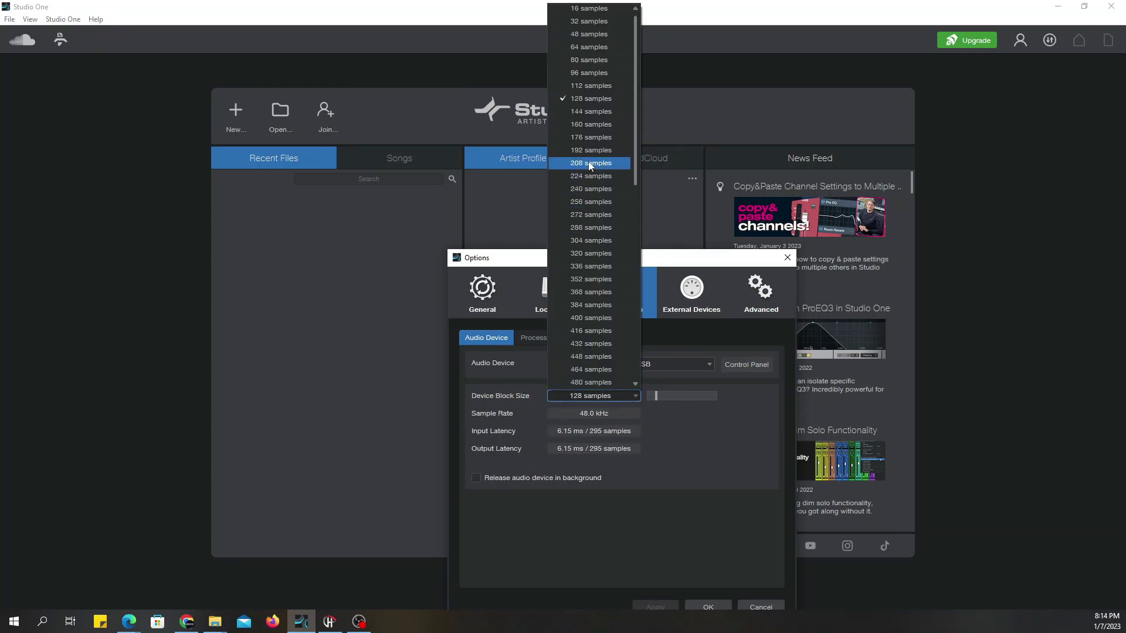
scroll(603, 375, "down", 3)
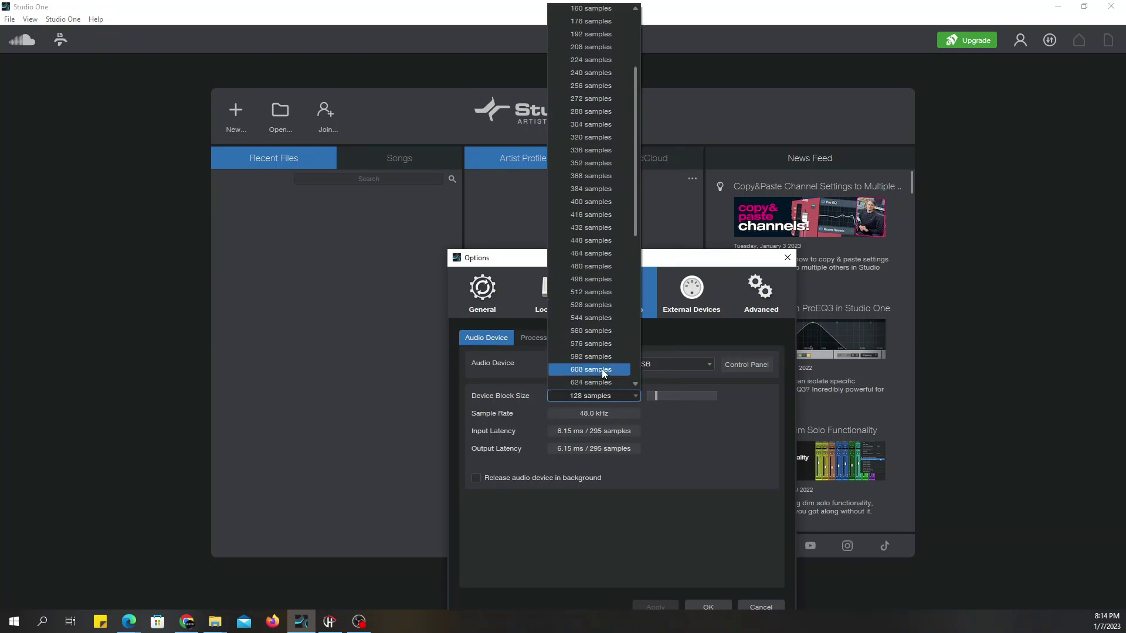
left_click(598, 291)
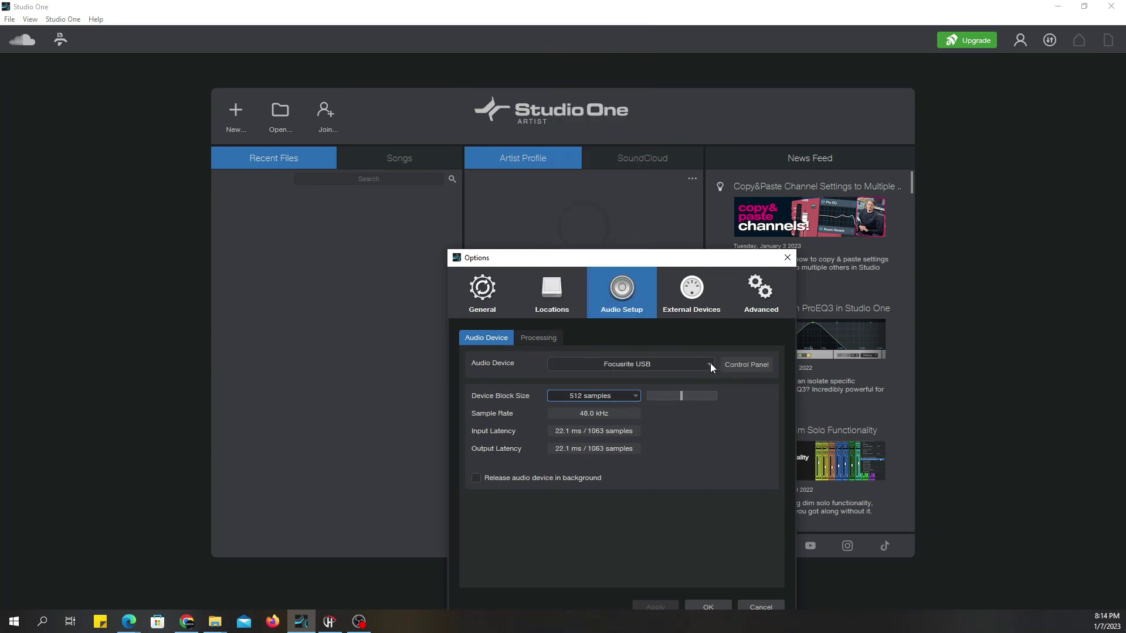
- Go to General > Appearance and raise the background saturation slightly
left_click(538, 338)
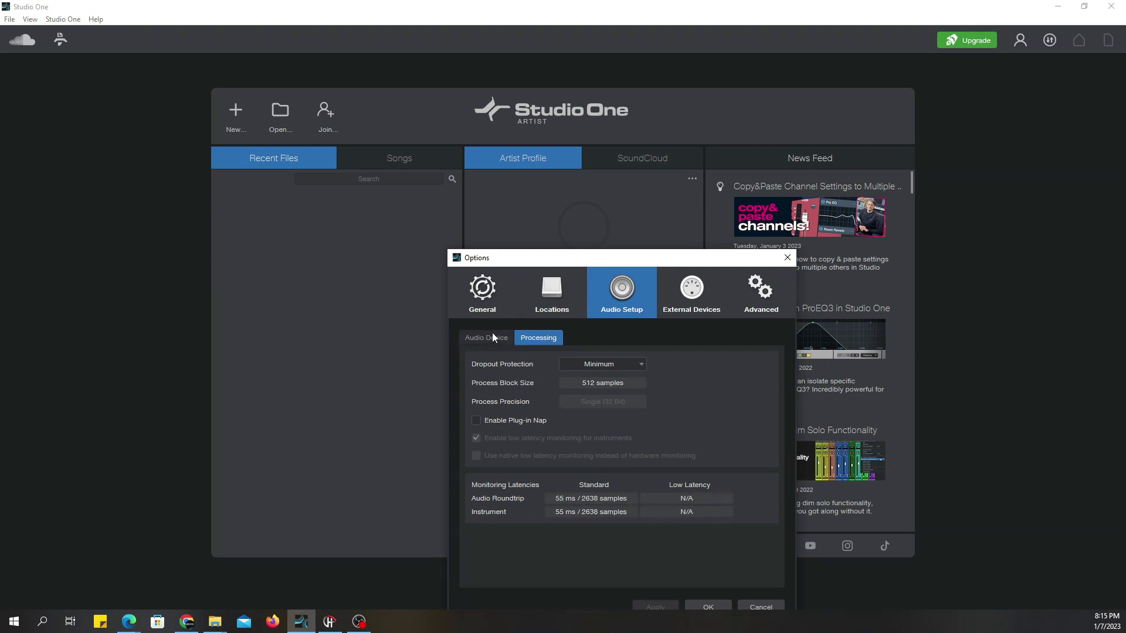
left_click(477, 340)
left_click(485, 293)
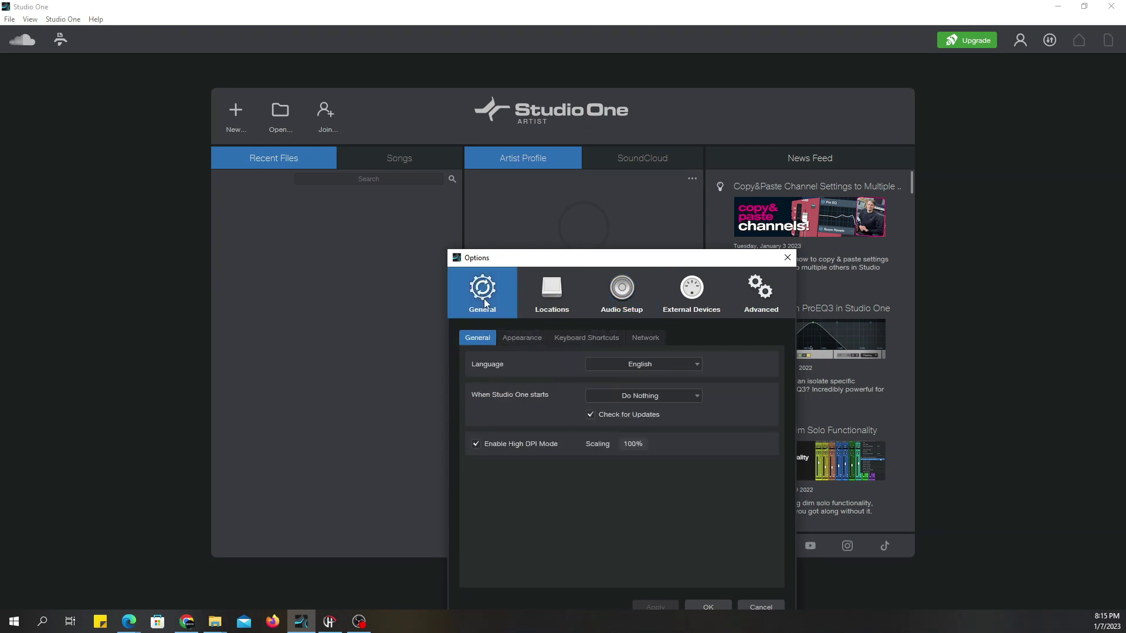
left_click(519, 340)
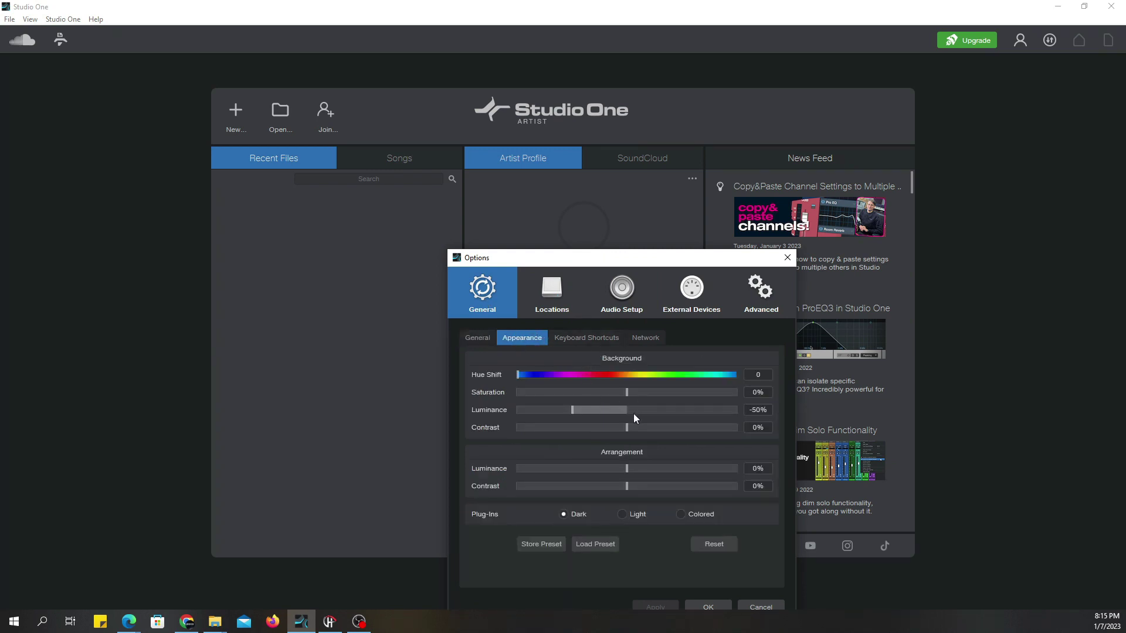
left_click_drag(627, 399, 655, 429)
- Try appearance presets Kitty Girl, Momo, Acid Night, Earthy and V2 Gray Light
left_click(597, 548)
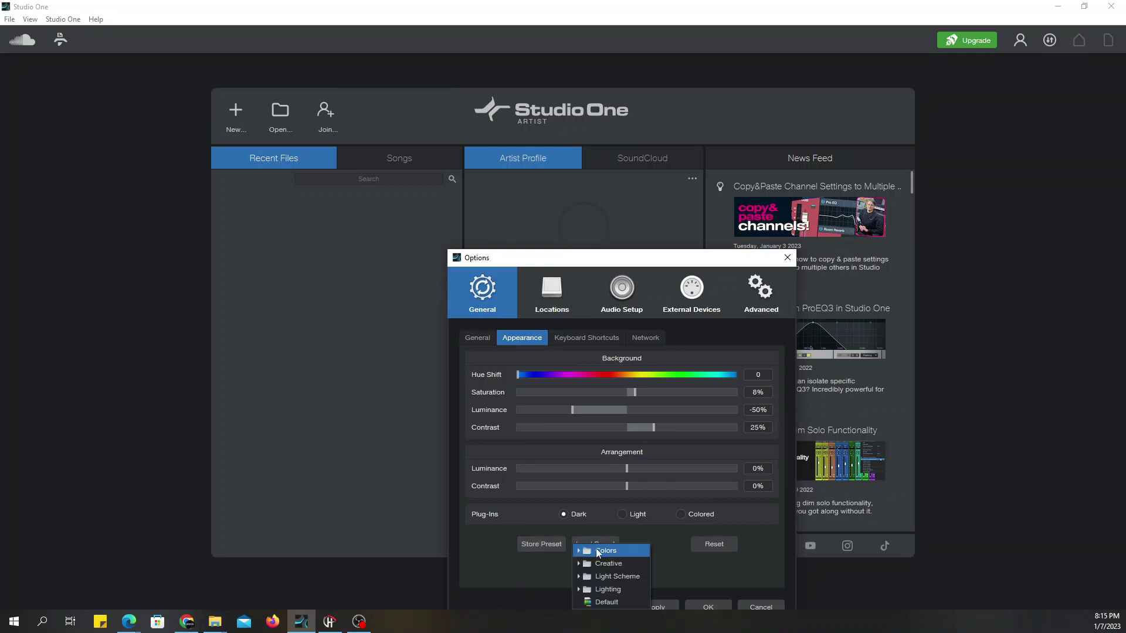
left_click(607, 564)
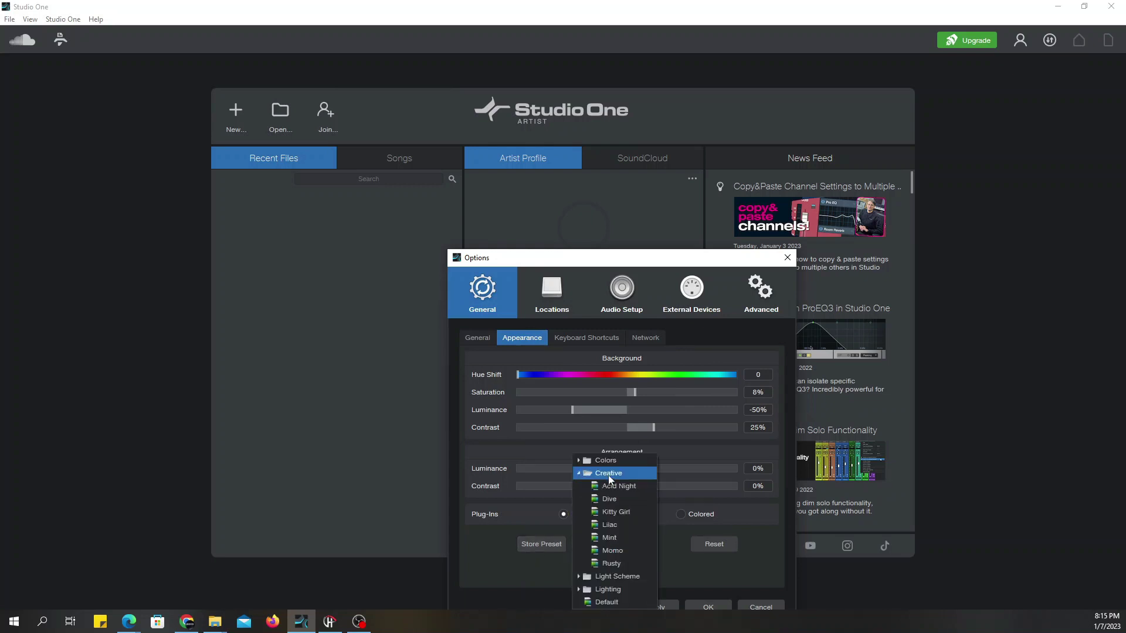
left_click(610, 513)
left_click(609, 550)
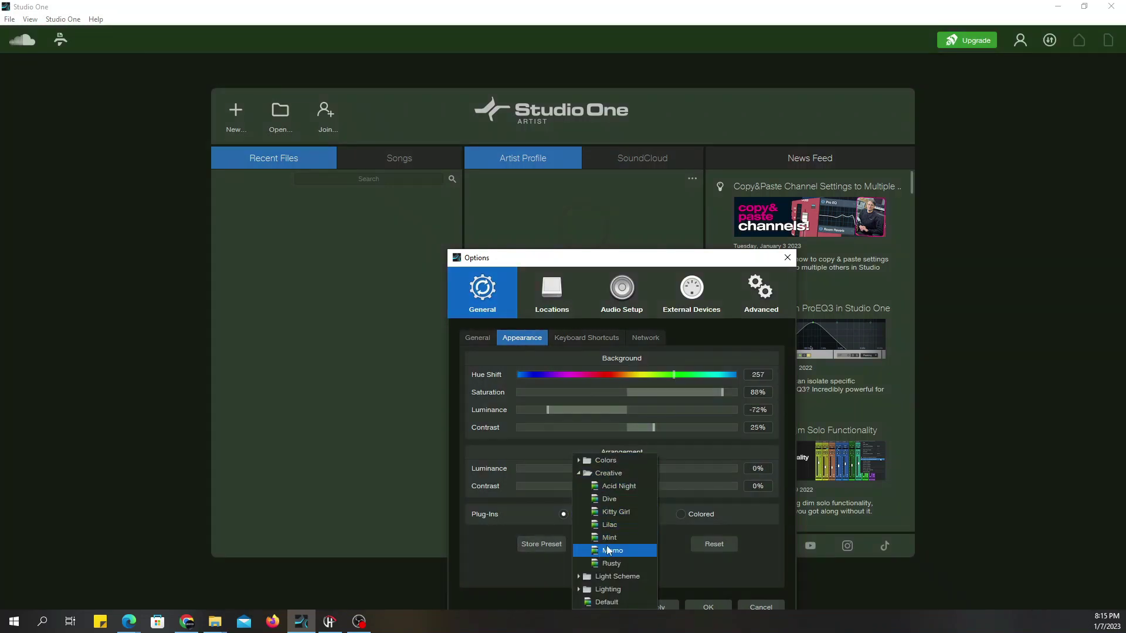
left_click(603, 566)
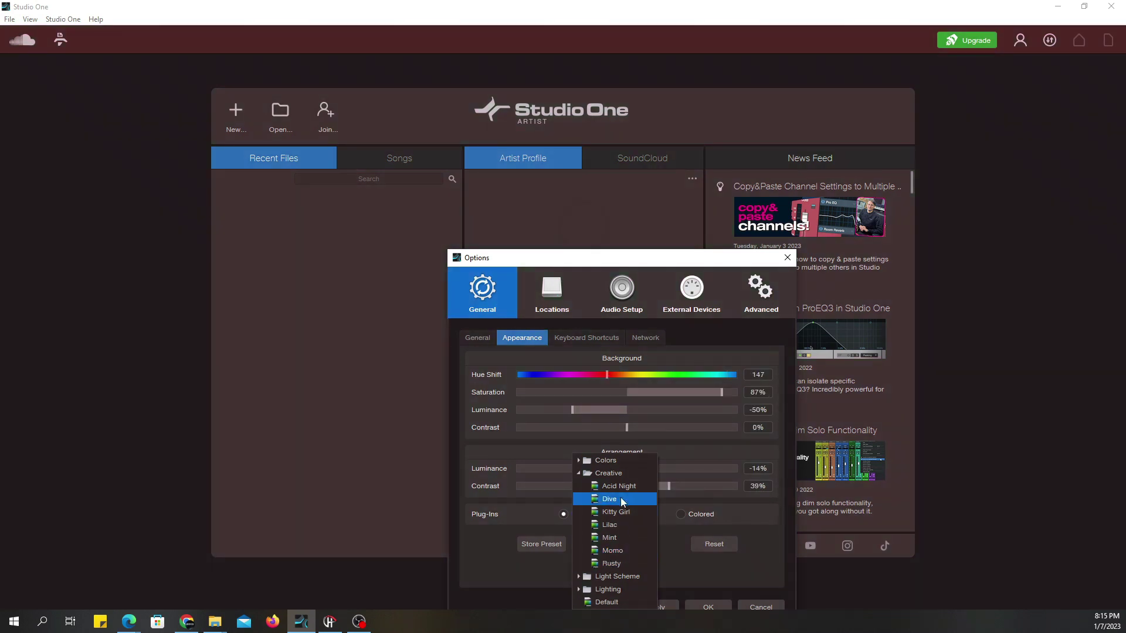
left_click(623, 487)
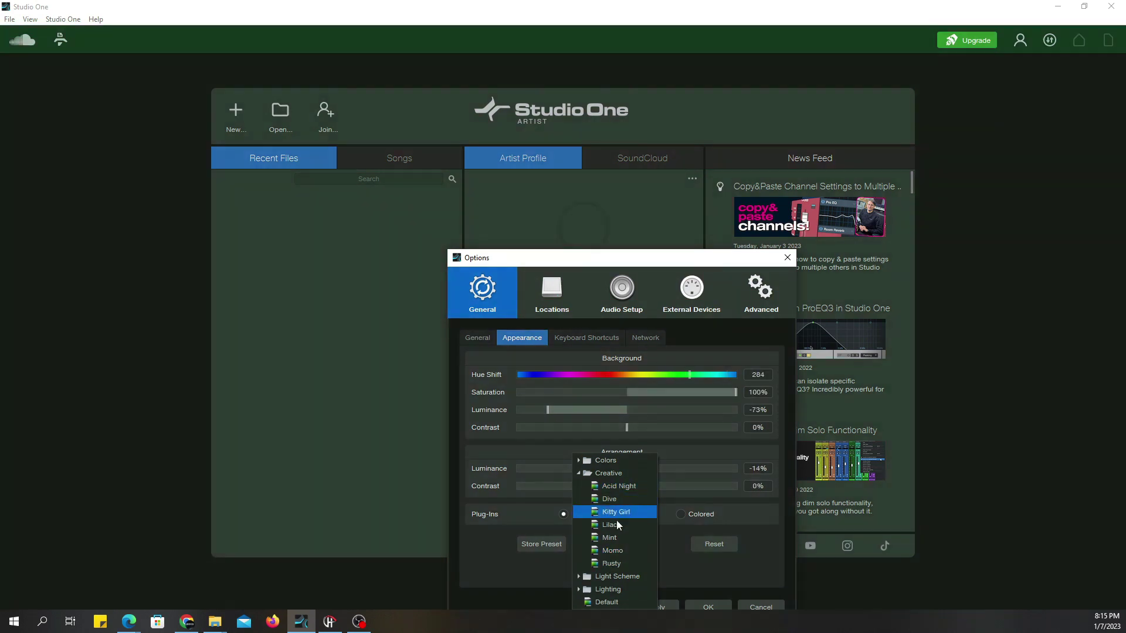
left_click(615, 576)
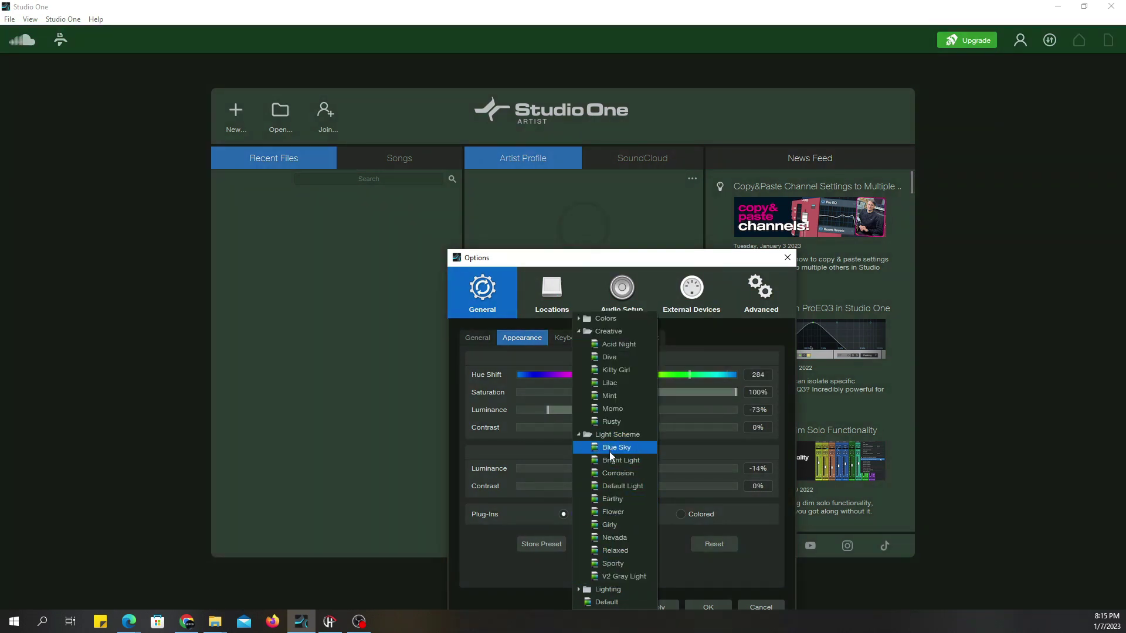
left_click(613, 498)
left_click(626, 577)
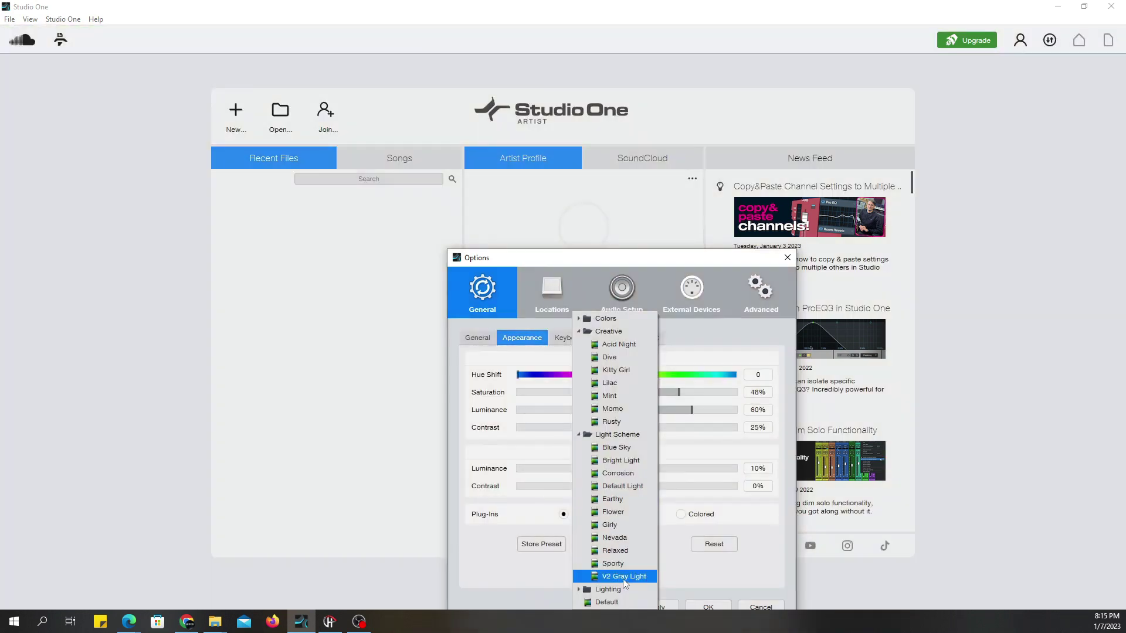
- Apply the dark Blue Moon preset from the Colors group
left_click(585, 322)
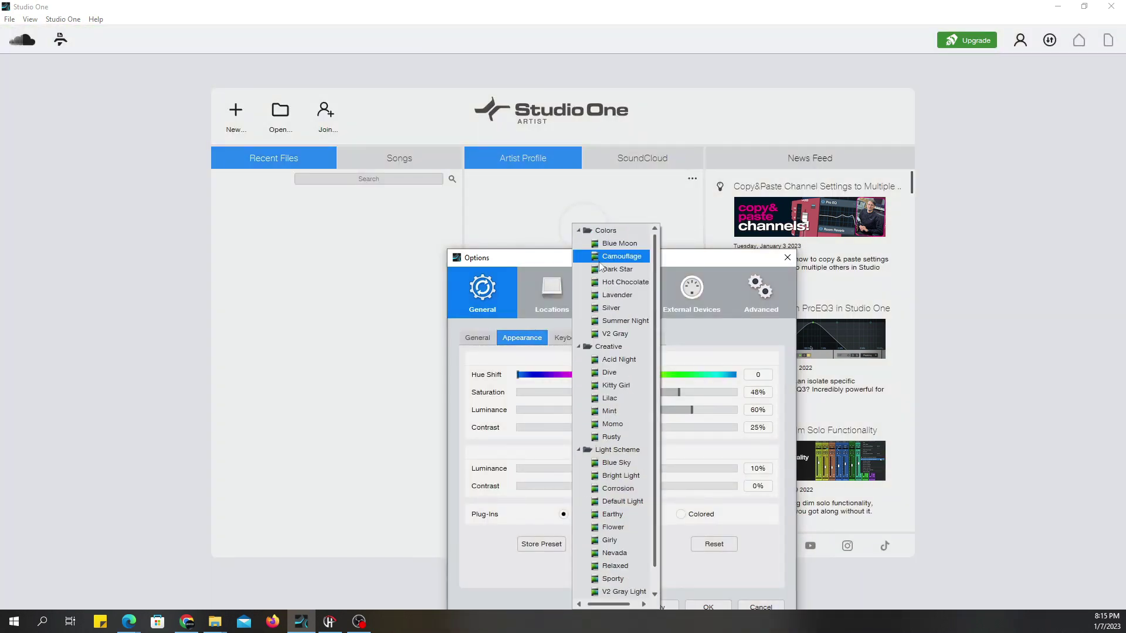
left_click(620, 255)
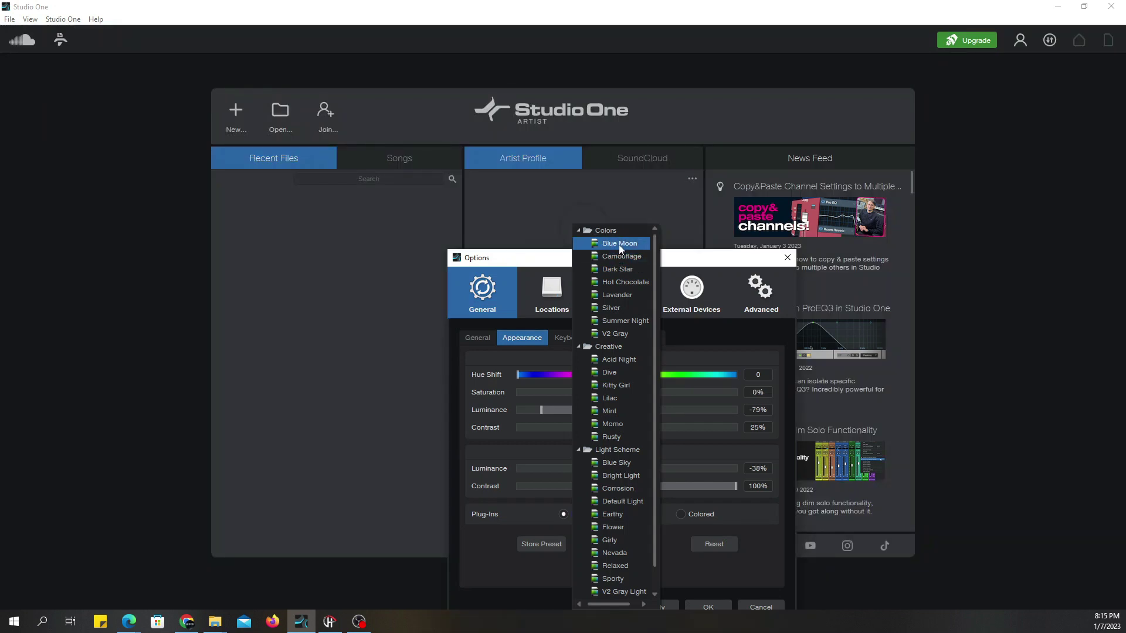
left_click(715, 265)
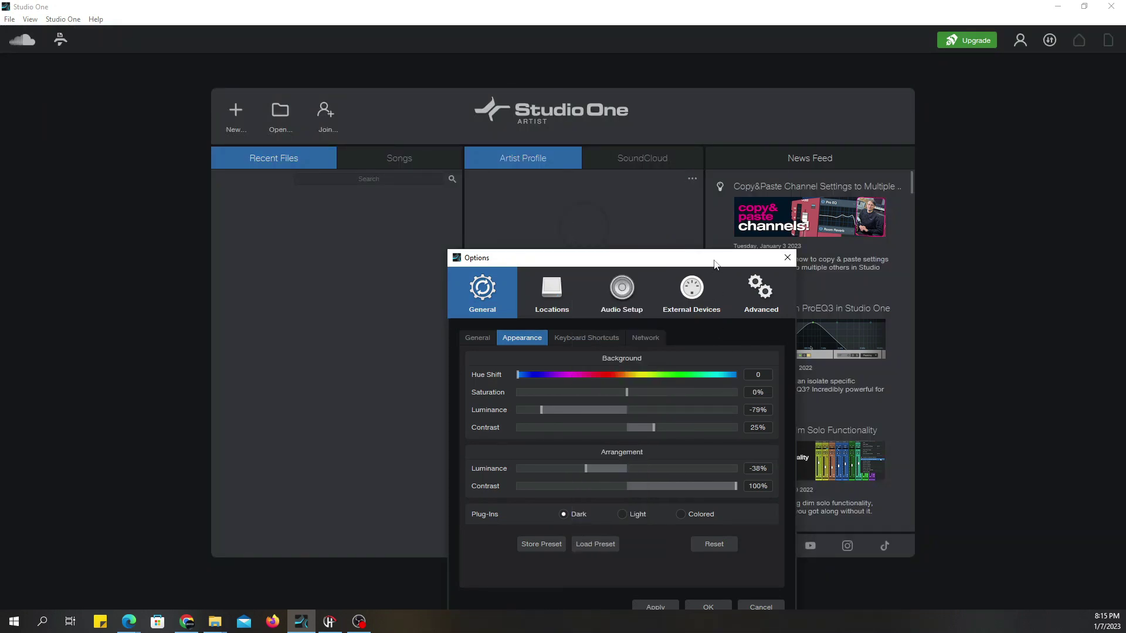
- Browse the Keyboard Shortcuts list, then return to Audio Setup and apply the pending setup changes
left_click(588, 339)
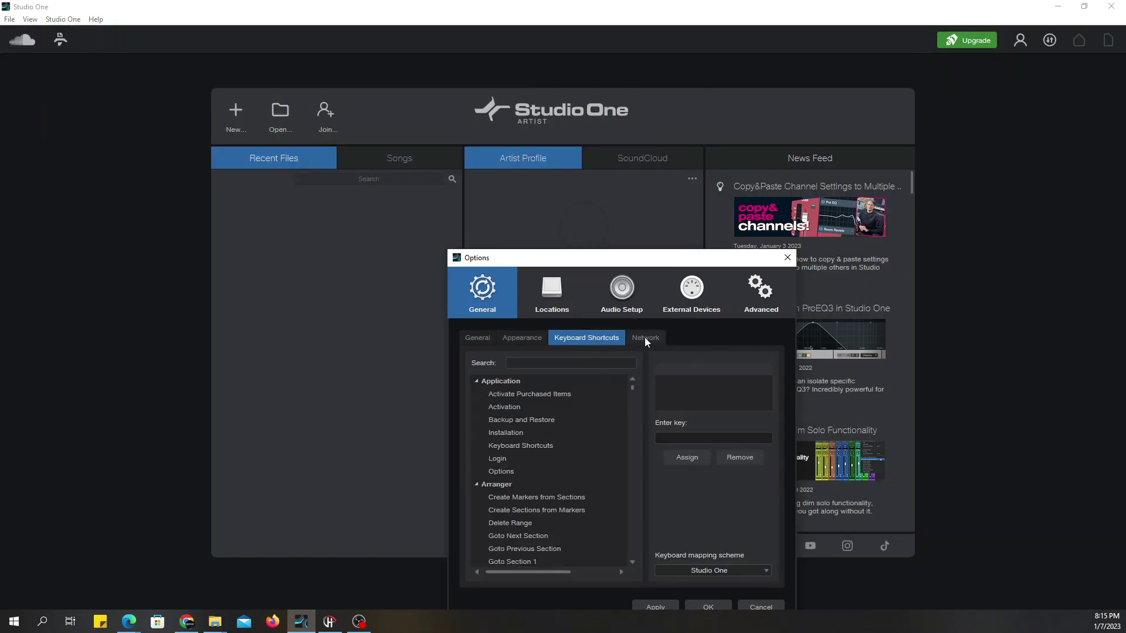
left_click(505, 412)
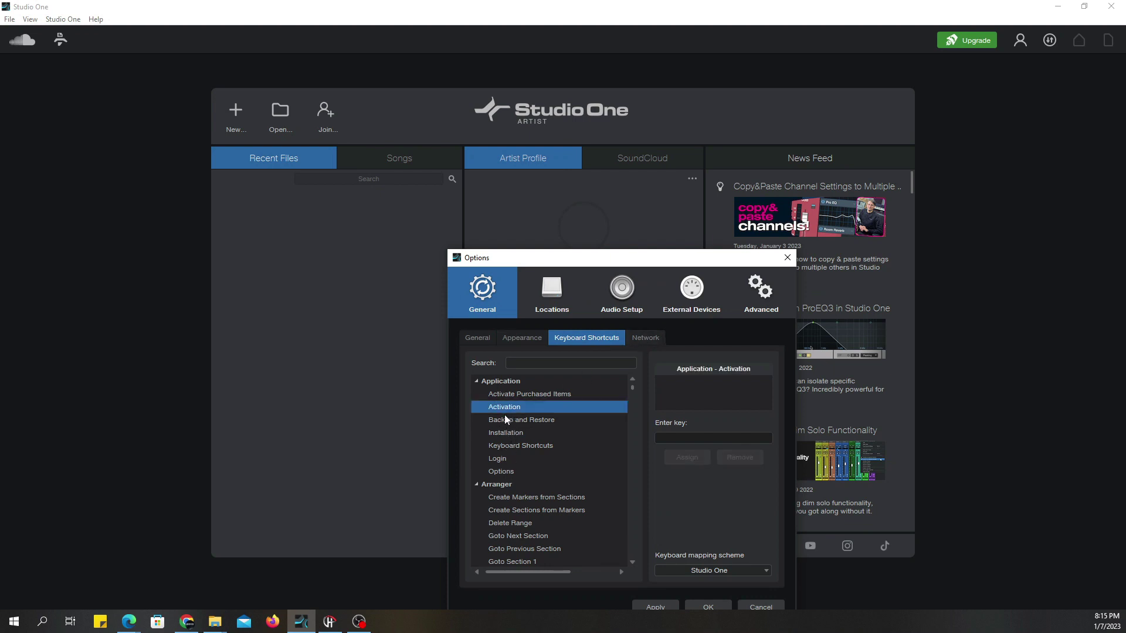
scroll(551, 462, "down", 6)
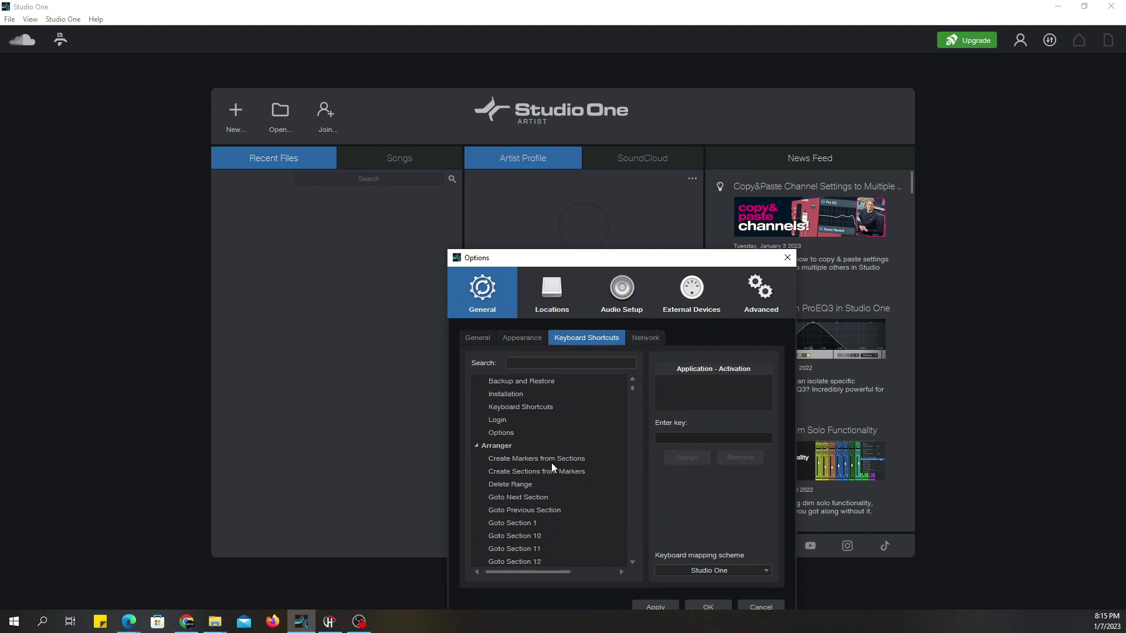
scroll(546, 465, "down", 2)
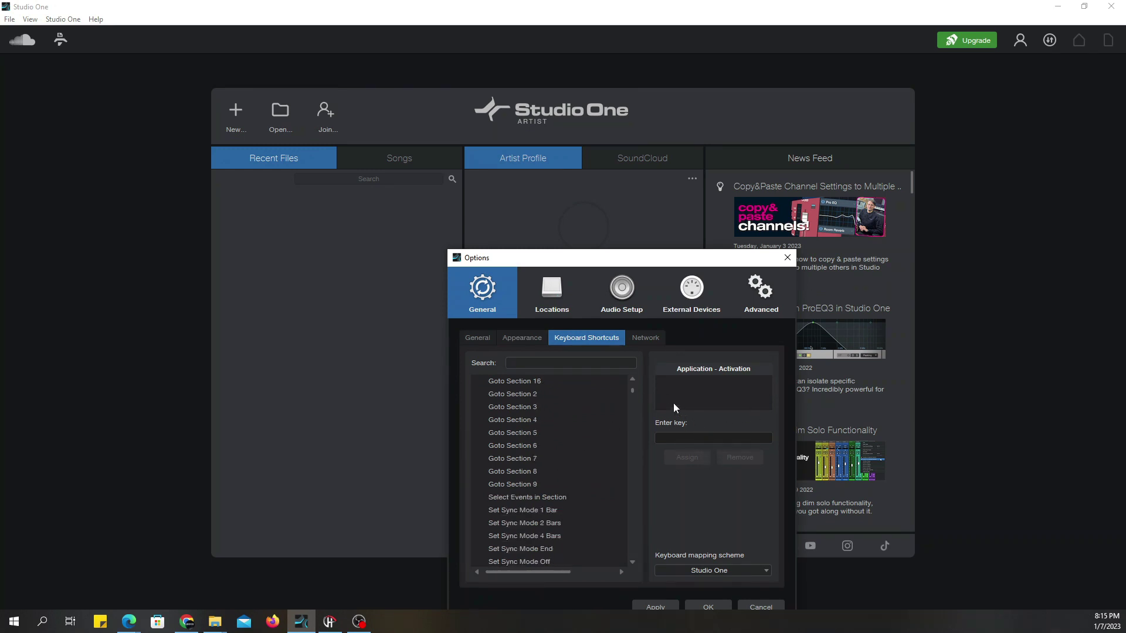
left_click(619, 293)
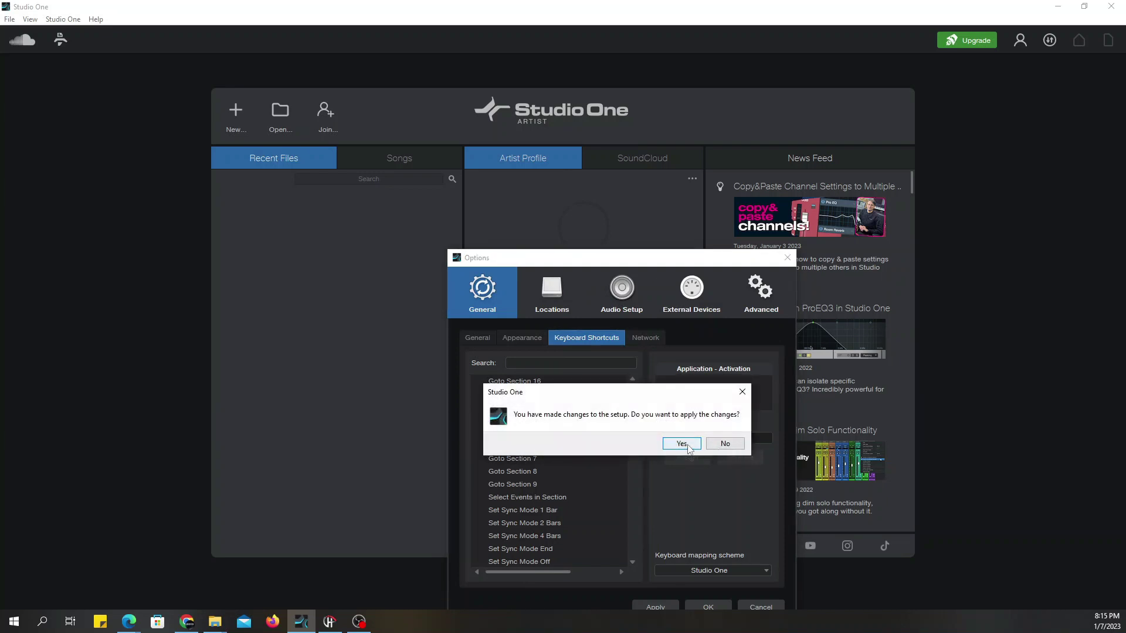
left_click(726, 445)
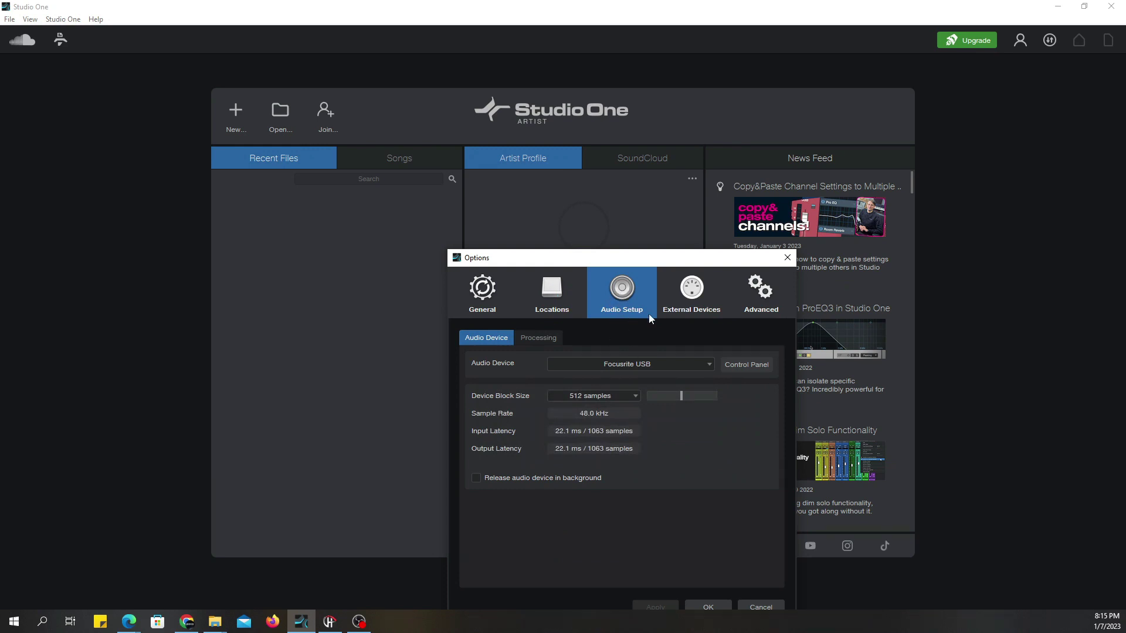
- Review External Devices and the Advanced Editing, Automation and Audio pages, then confirm the options
left_click(694, 299)
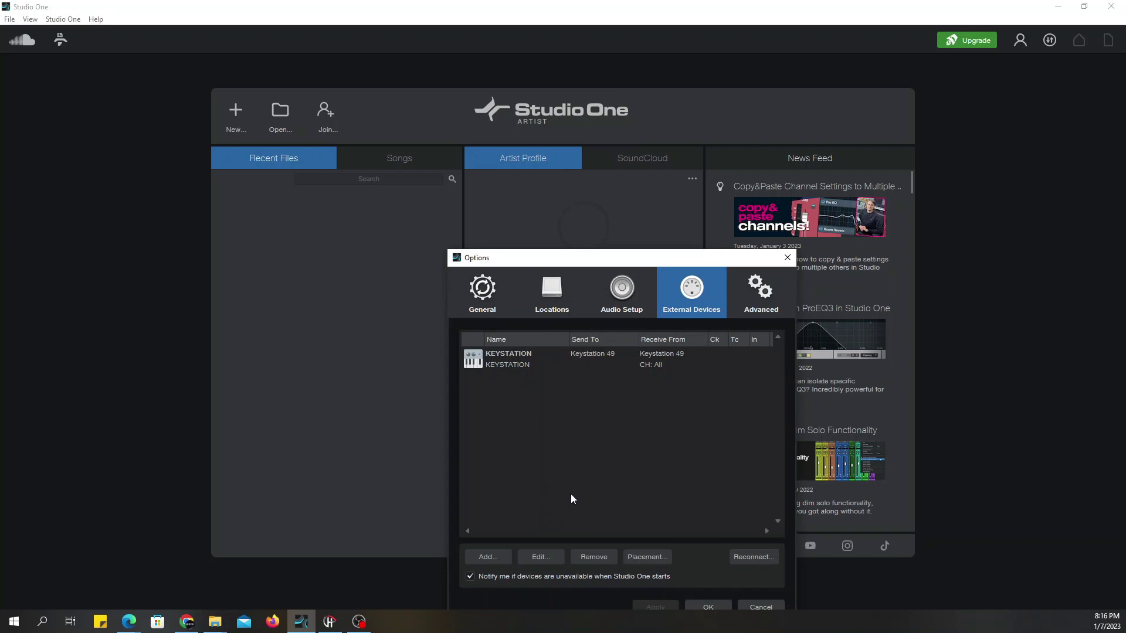
left_click(756, 304)
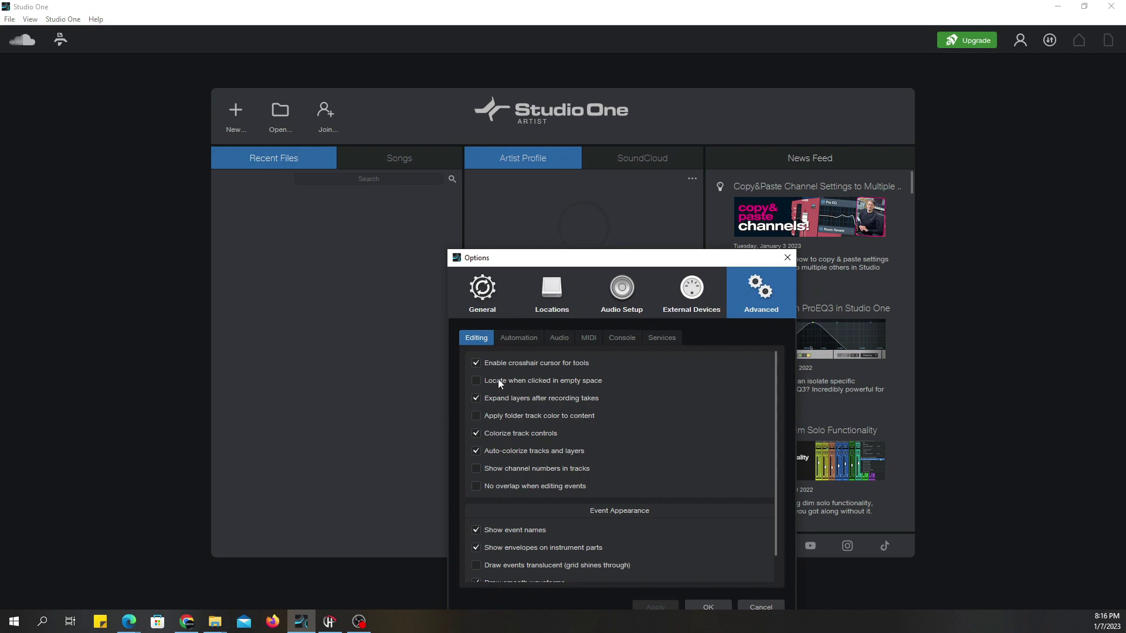
scroll(498, 415, "down", 2)
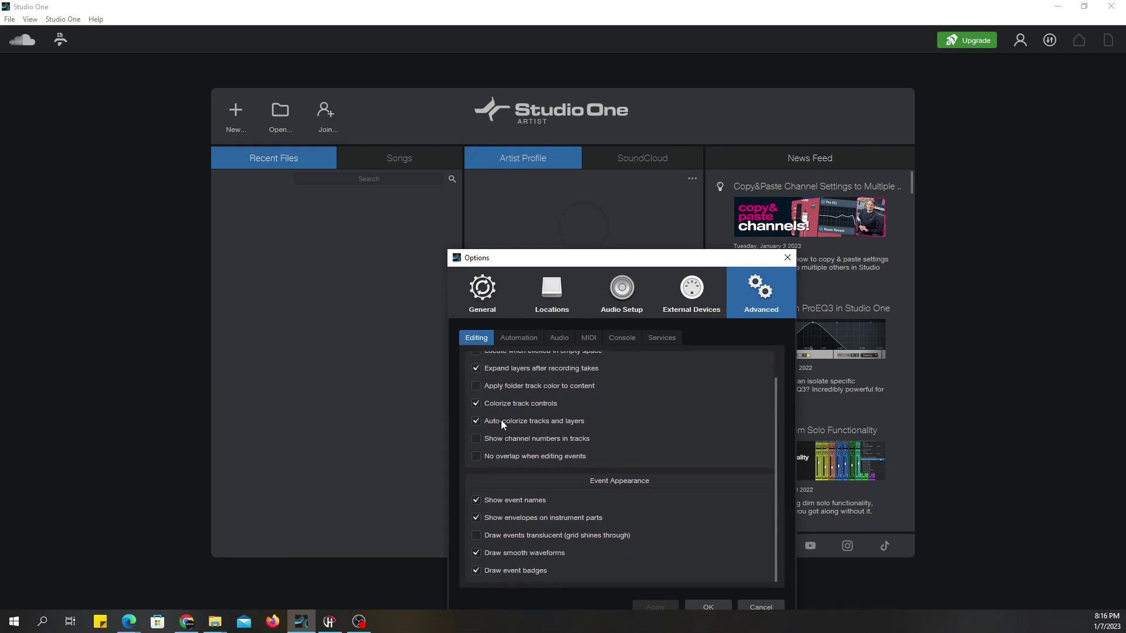
left_click(509, 340)
left_click(561, 344)
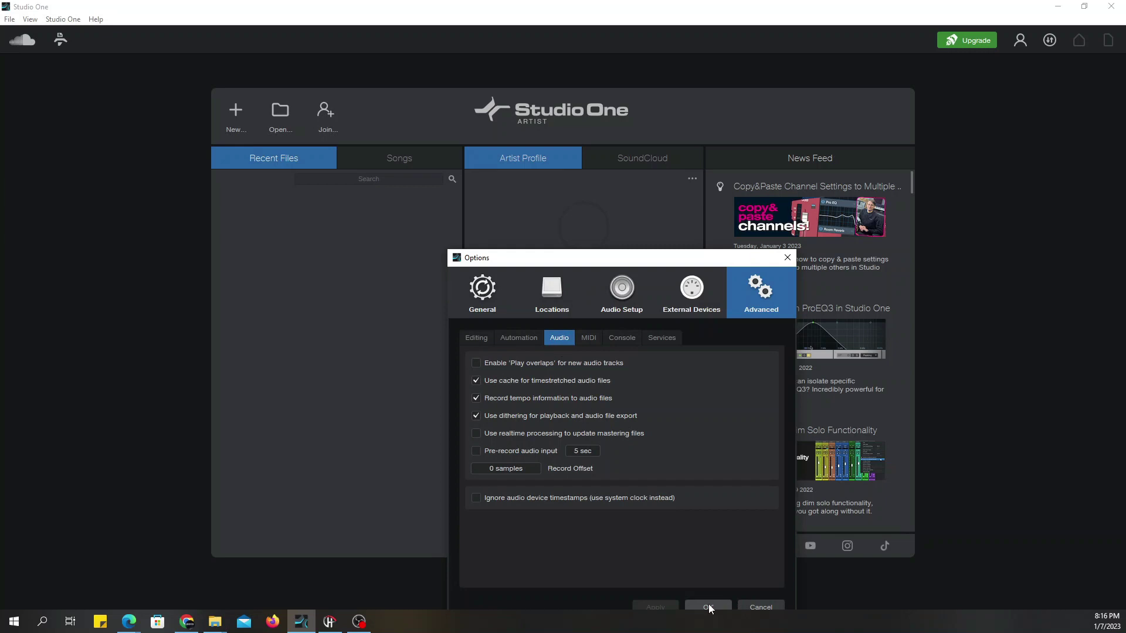
left_click(606, 311)
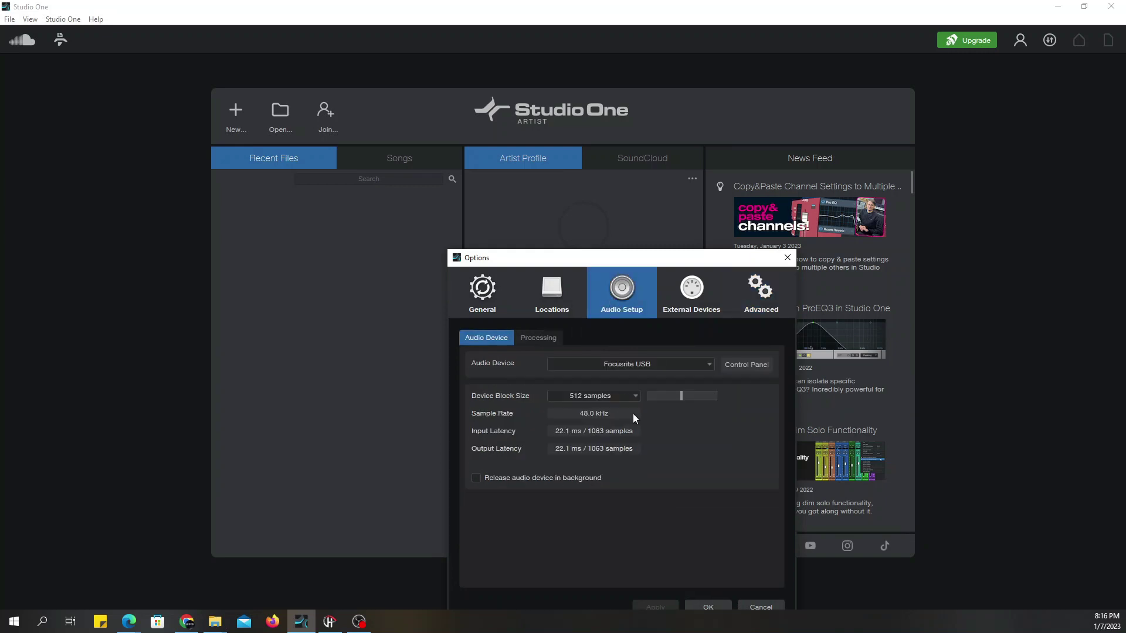
left_click(706, 605)
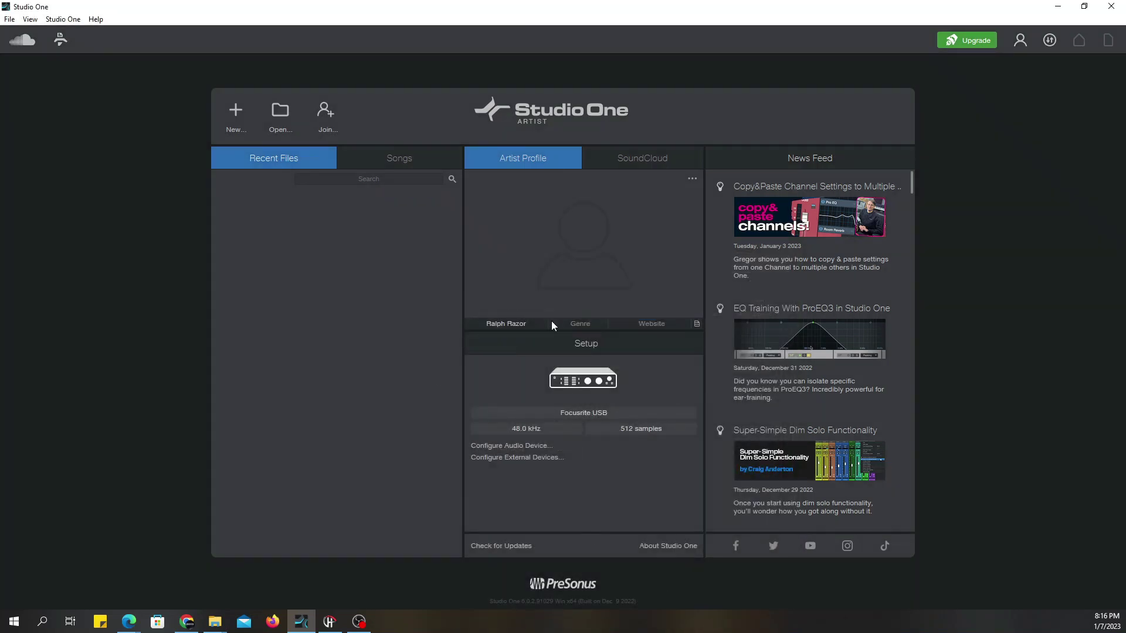
- Start a new song on the Record and Mix template, keeping the 48.0 kHz sample rate
left_click(236, 111)
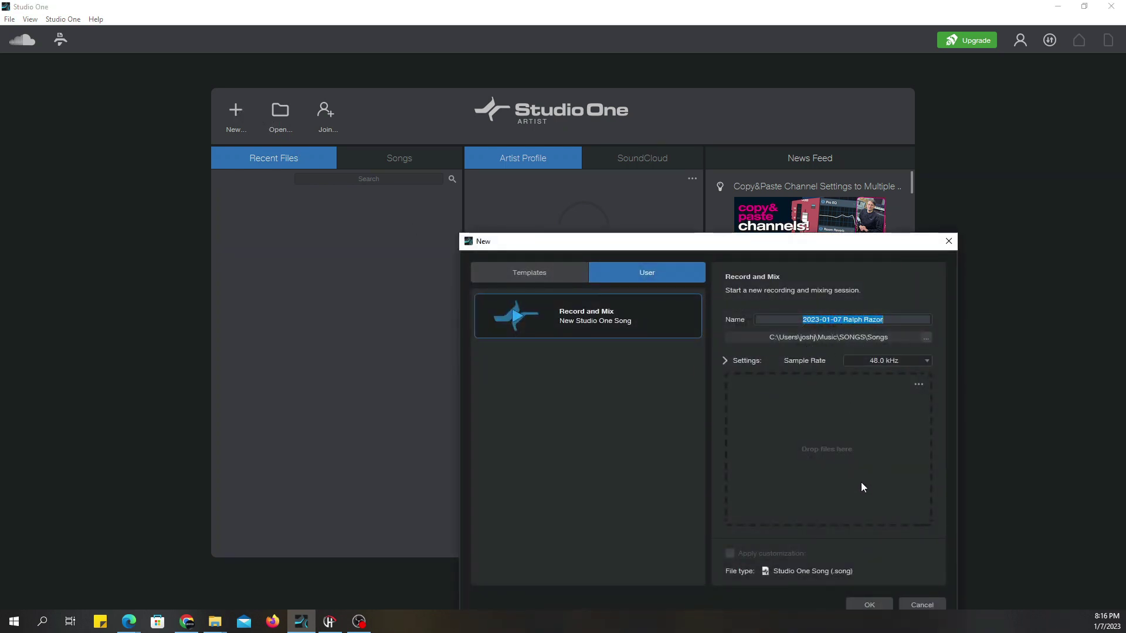
left_click(887, 359)
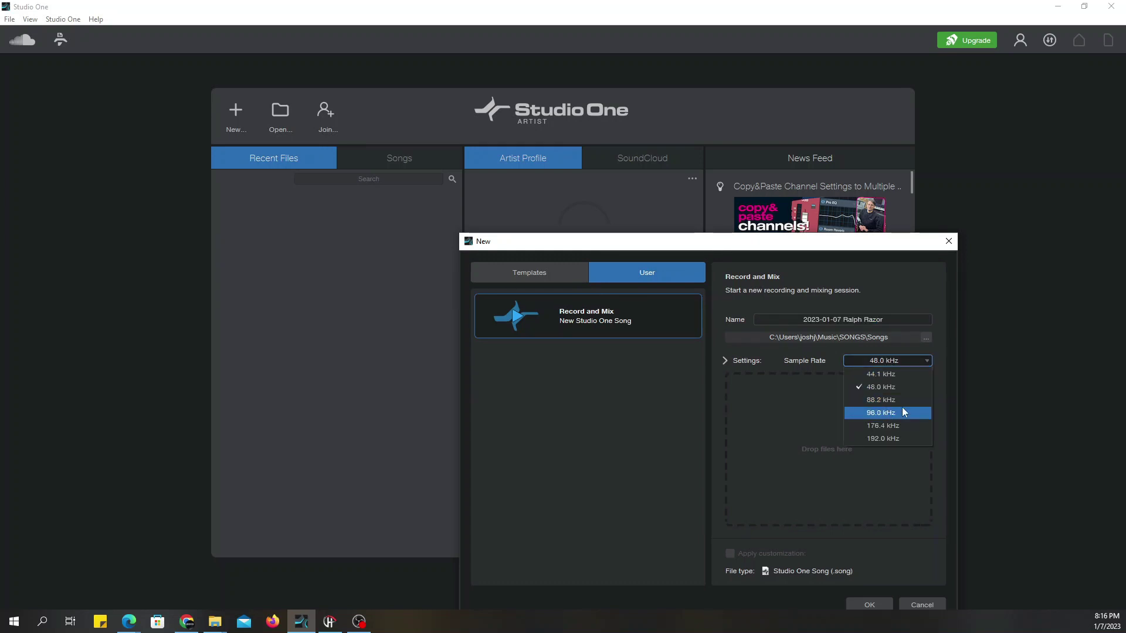
left_click(803, 435)
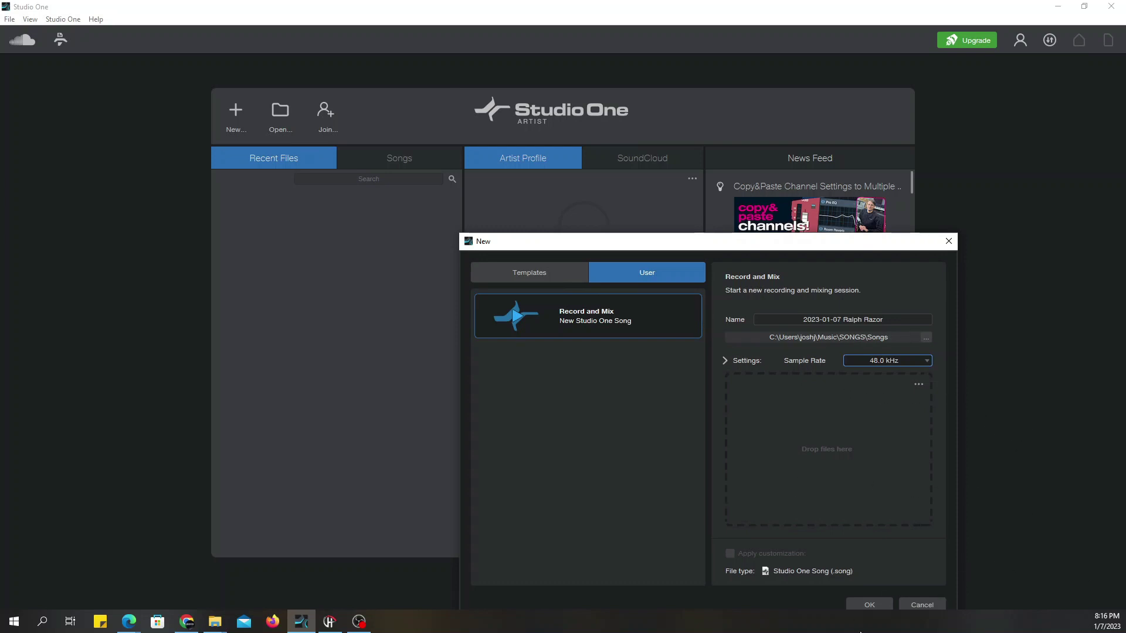
- Create the empty song and scroll the file browser to the Cymatics Trap Starter Pack Kick samples
left_click(876, 606)
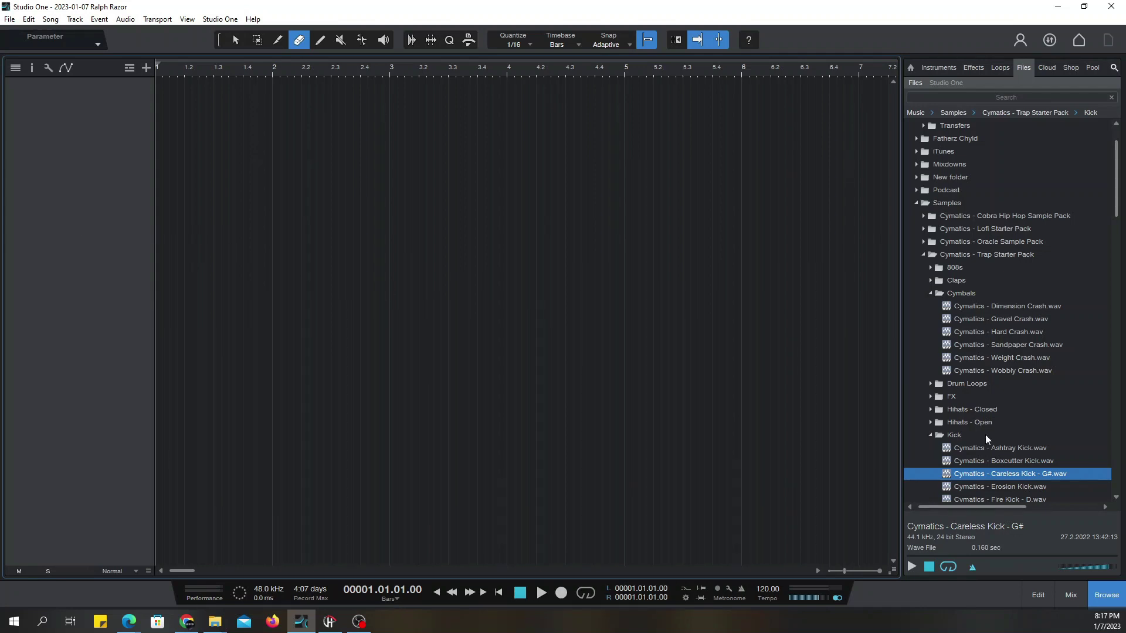
scroll(976, 419, "down", 3)
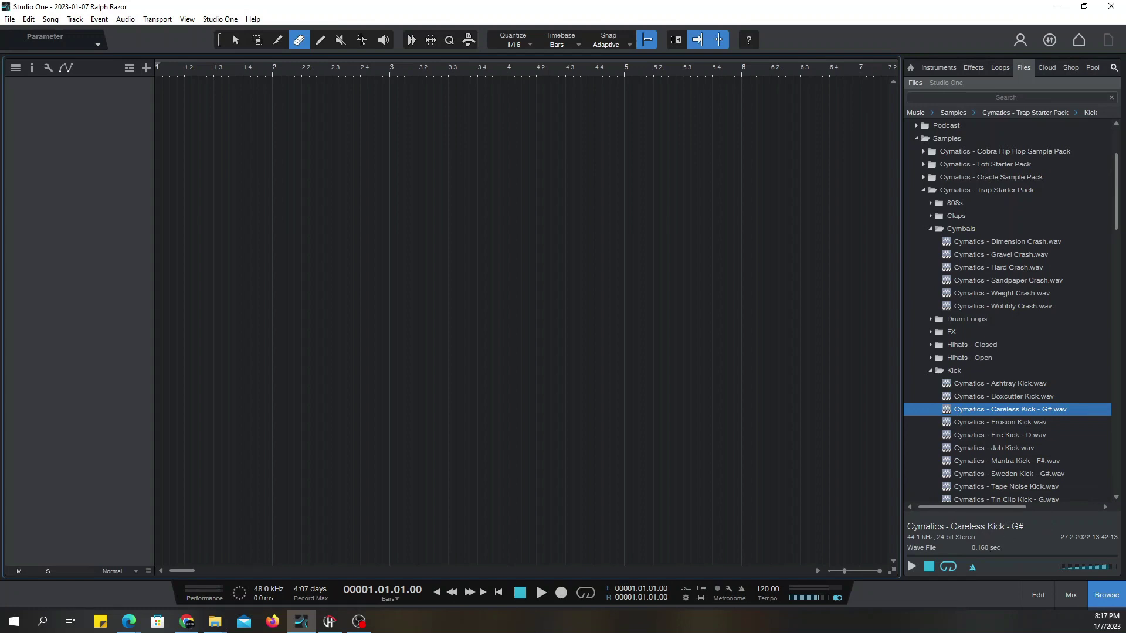